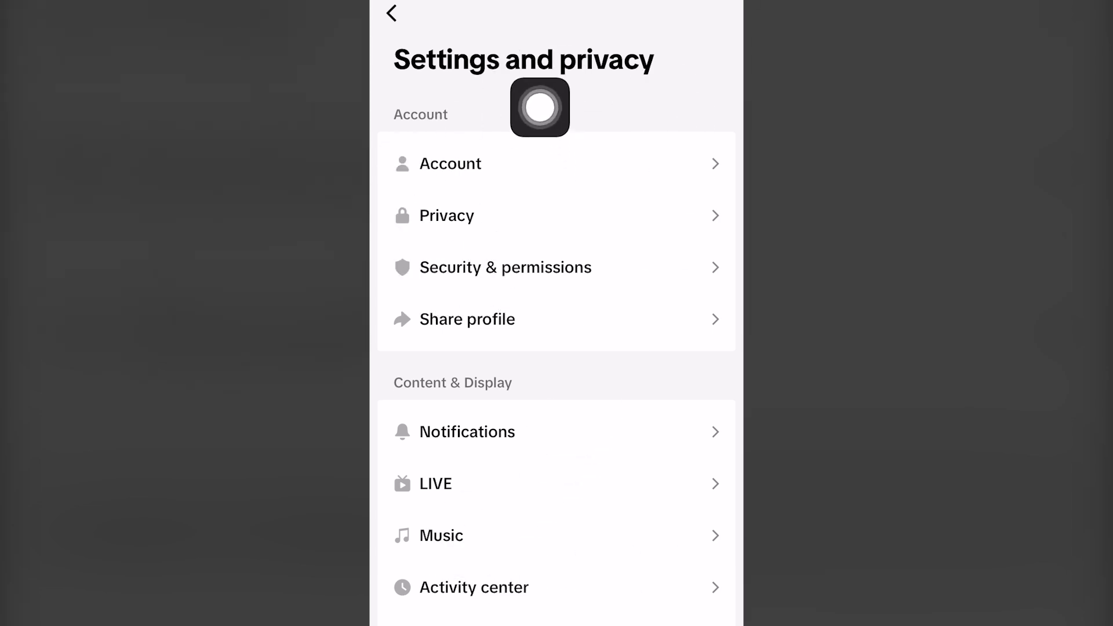
Open Privacy to show Downloads, Post views and Profile views with their values
click(446, 215)
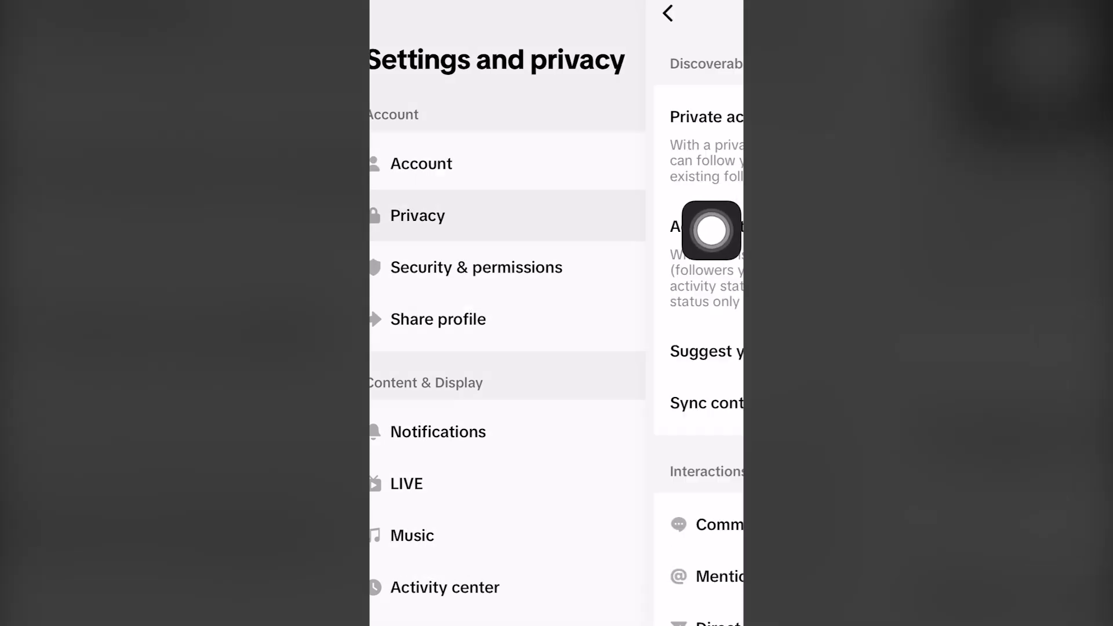
scroll(557, 348, down, 2)
scroll(557, 348, down, 5)
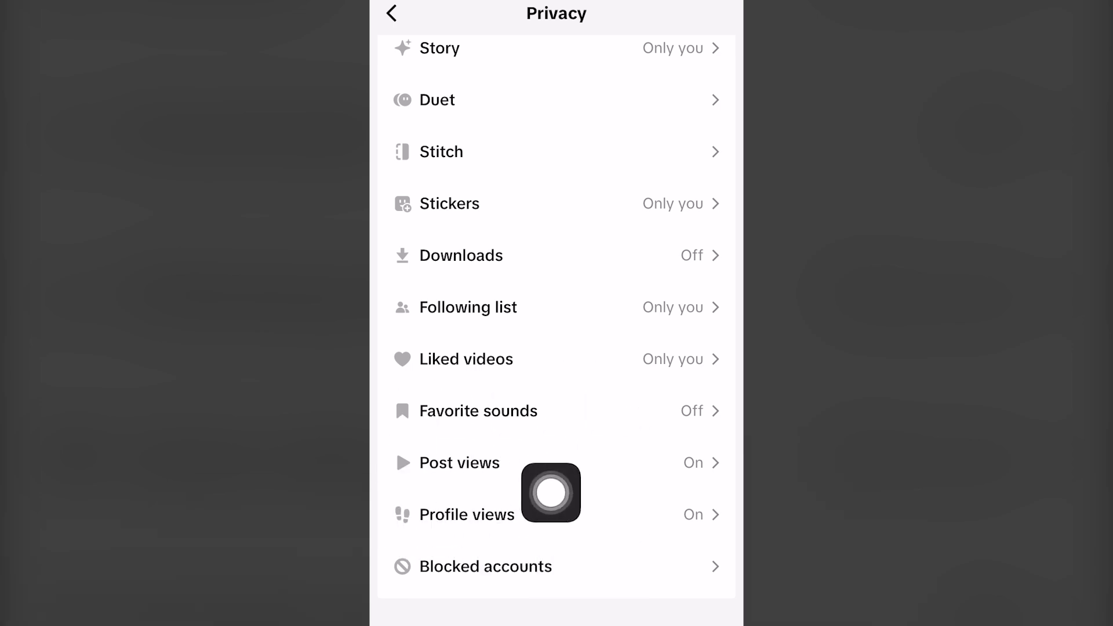
Check that Post view history is off, then return to the Privacy list
click(712, 446)
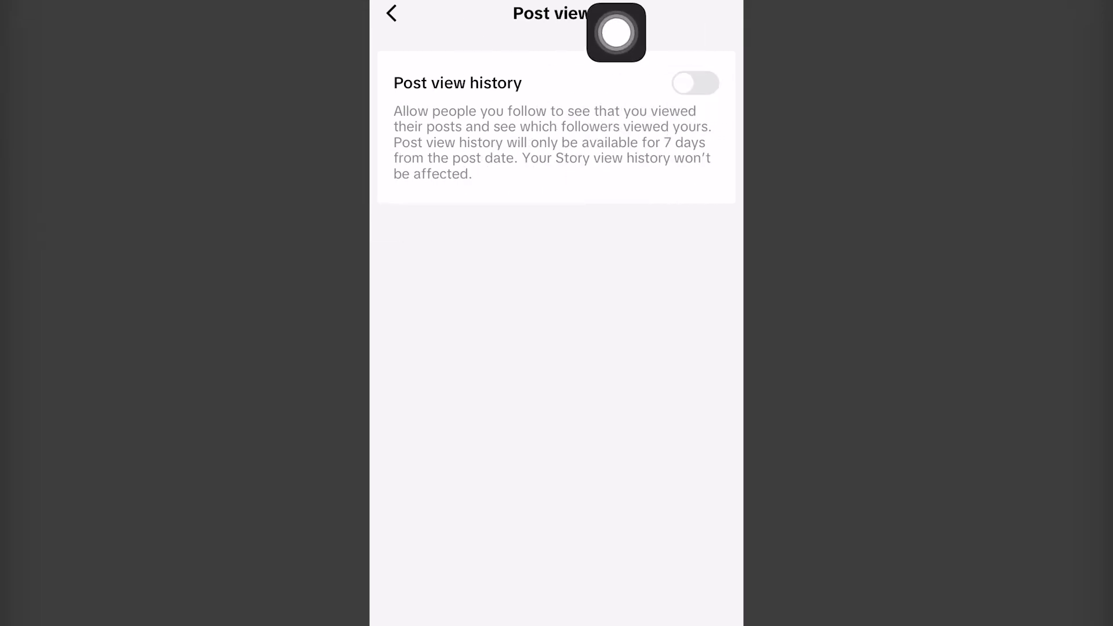
click(391, 13)
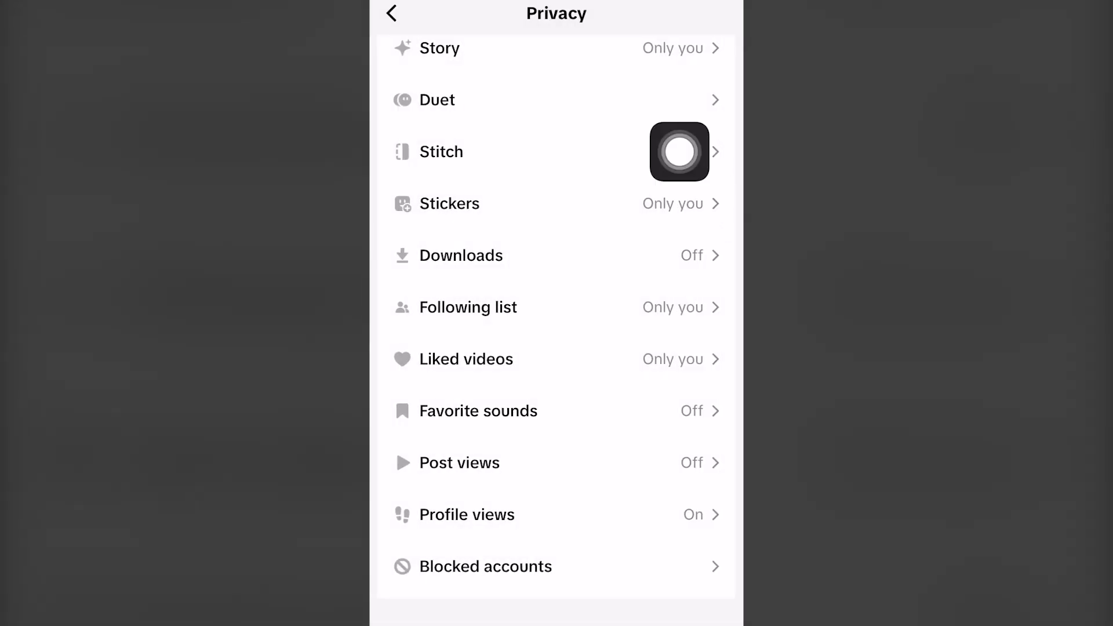
Back out of Privacy and Settings to the profile page, and close the open video
click(392, 13)
click(392, 12)
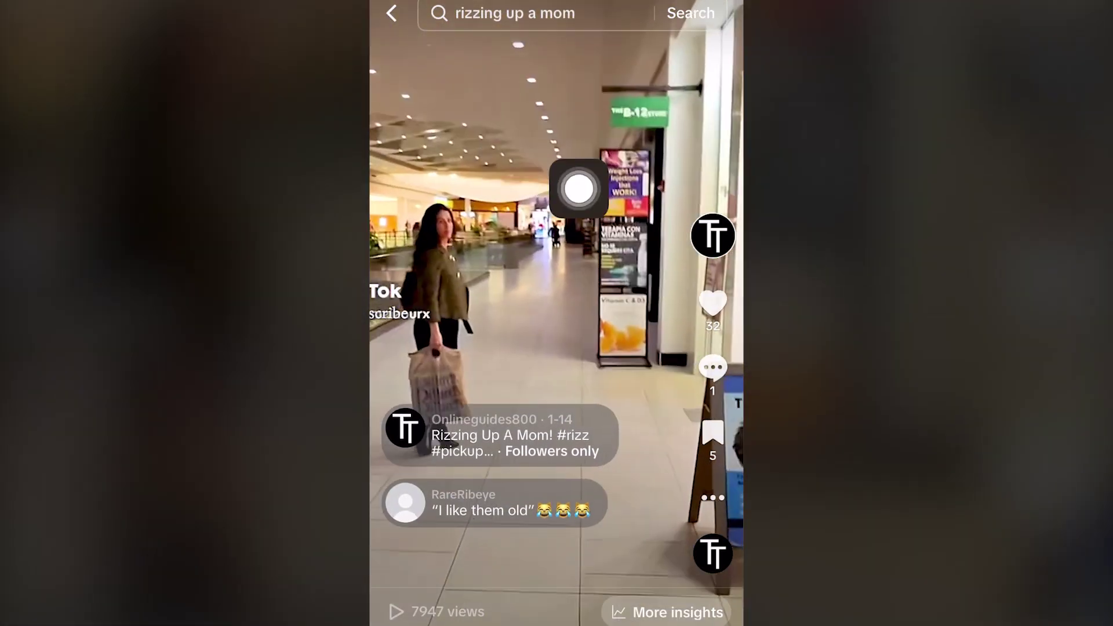
click(392, 13)
scroll(557, 348, up, 10)
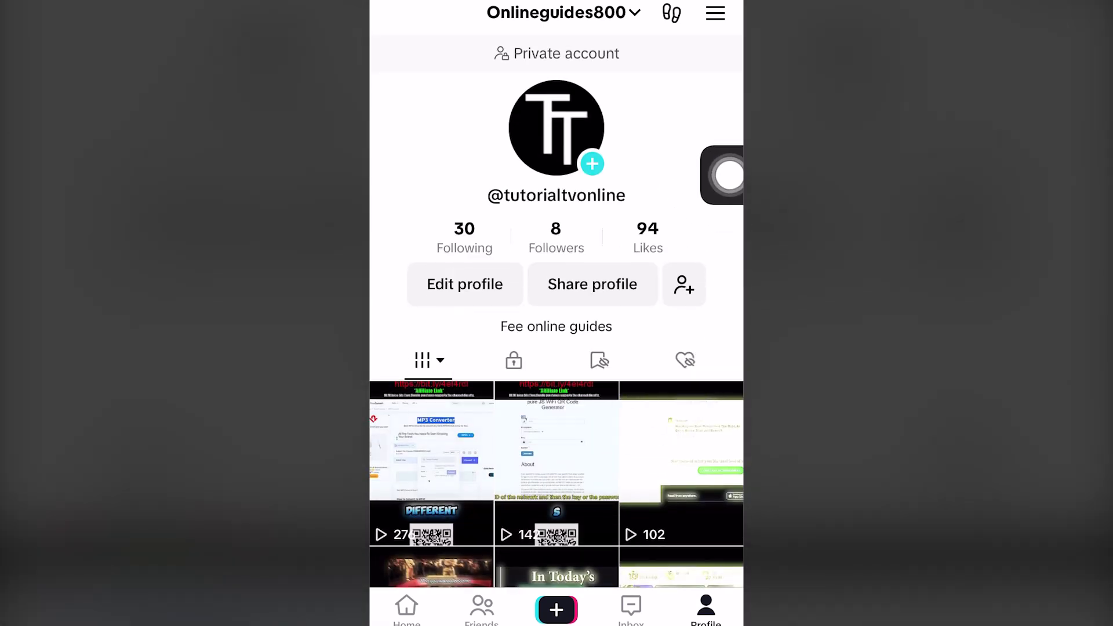
Open the three-line menu at the profile's top right
click(715, 13)
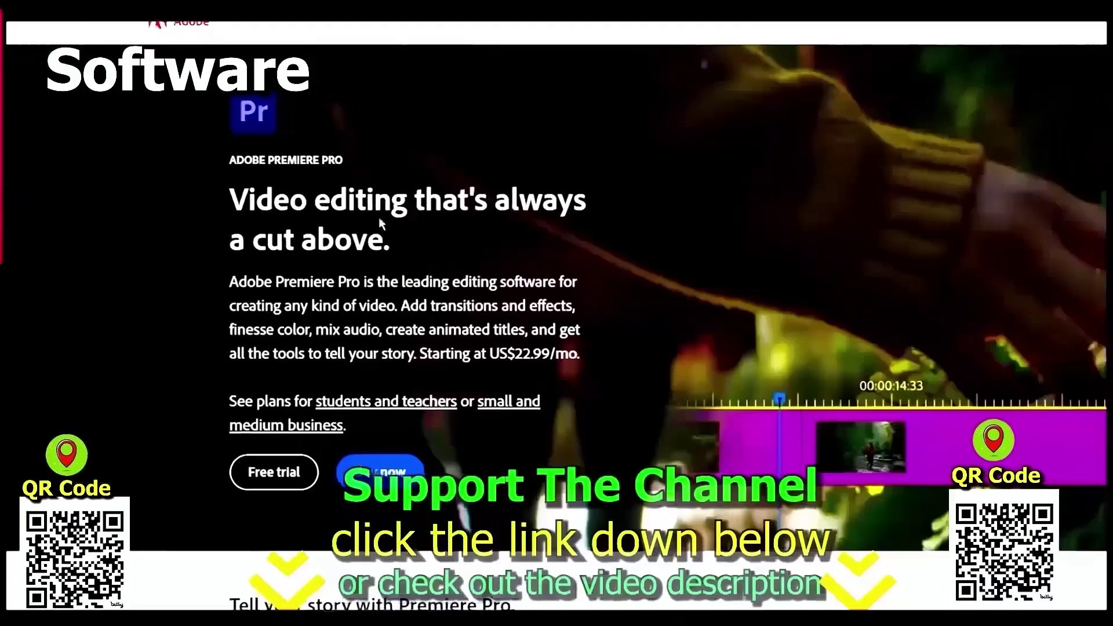